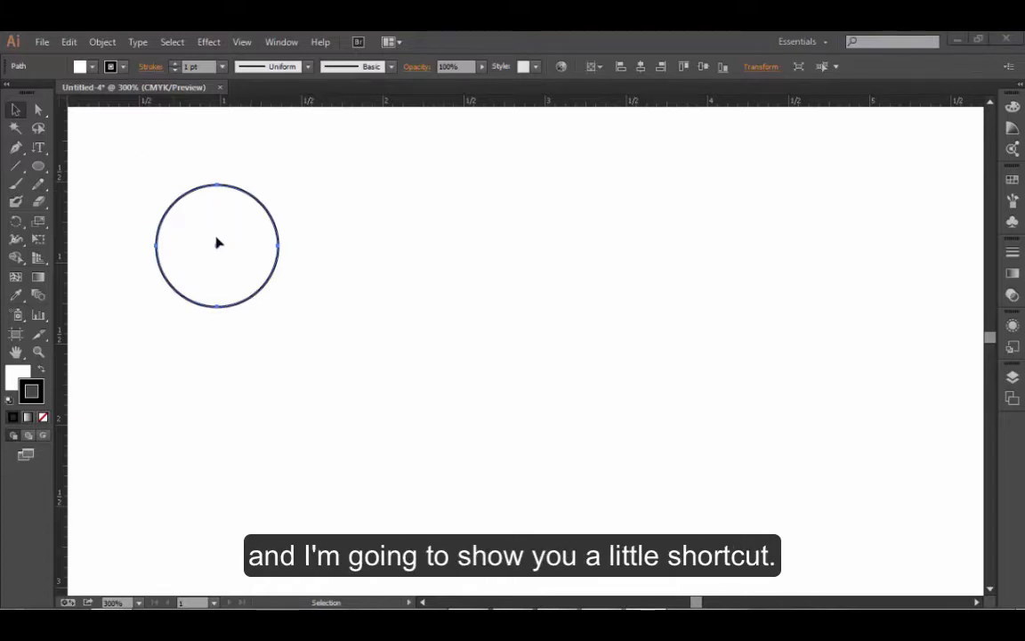
# - Deselect the circle and select it again with the Selection tool
pyautogui.click(15, 111)
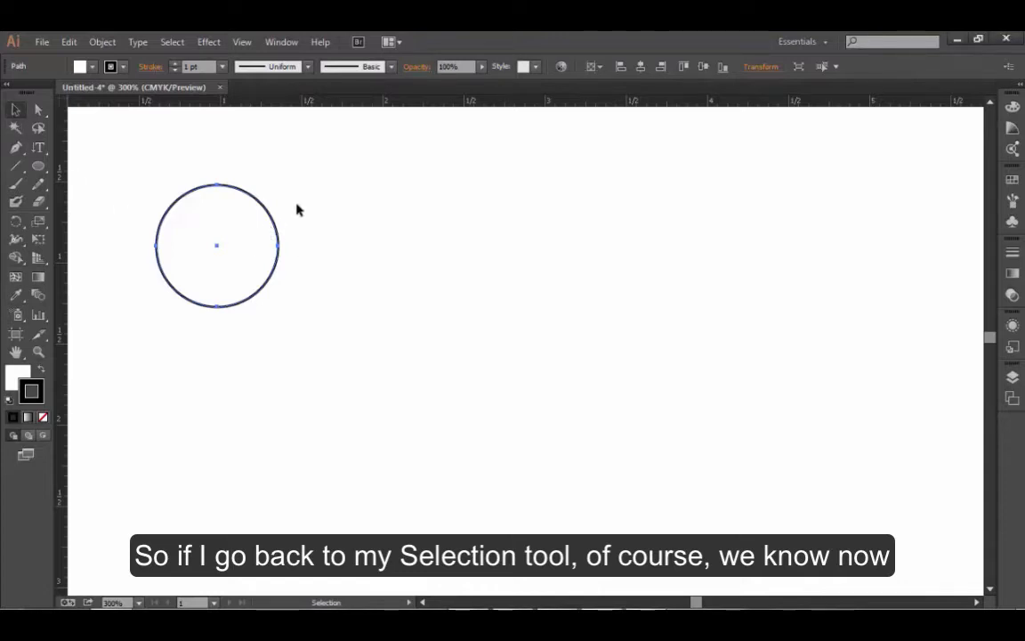
pyautogui.click(297, 207)
pyautogui.click(275, 222)
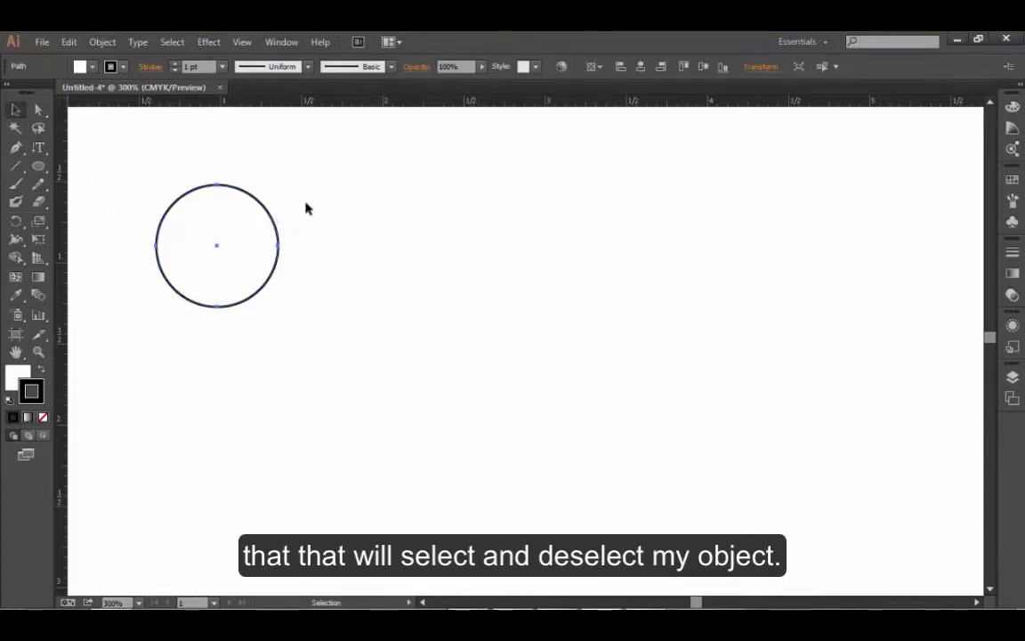
pyautogui.click(306, 208)
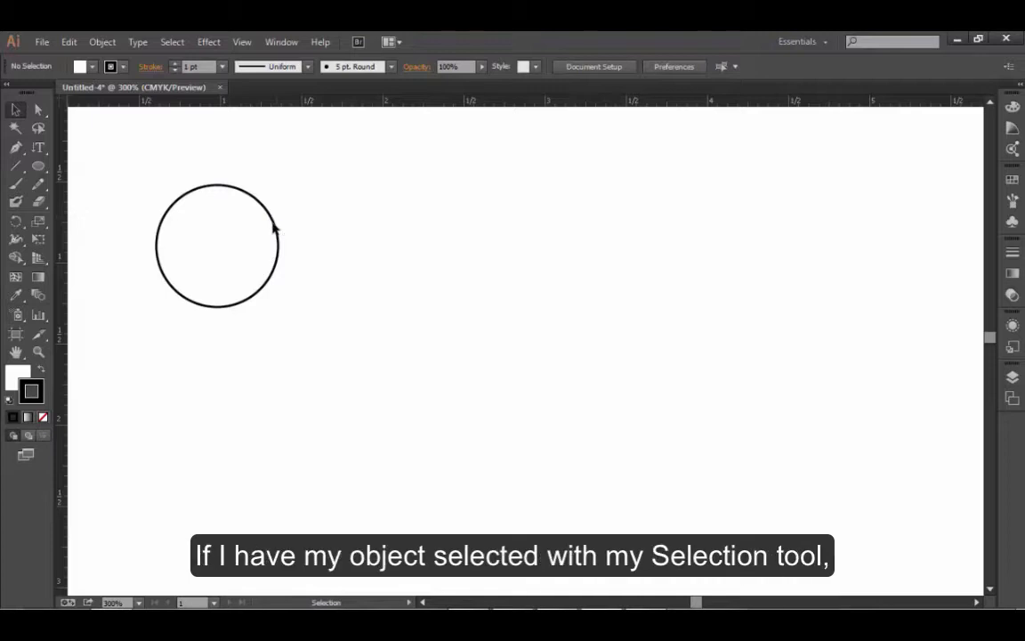
pyautogui.click(275, 228)
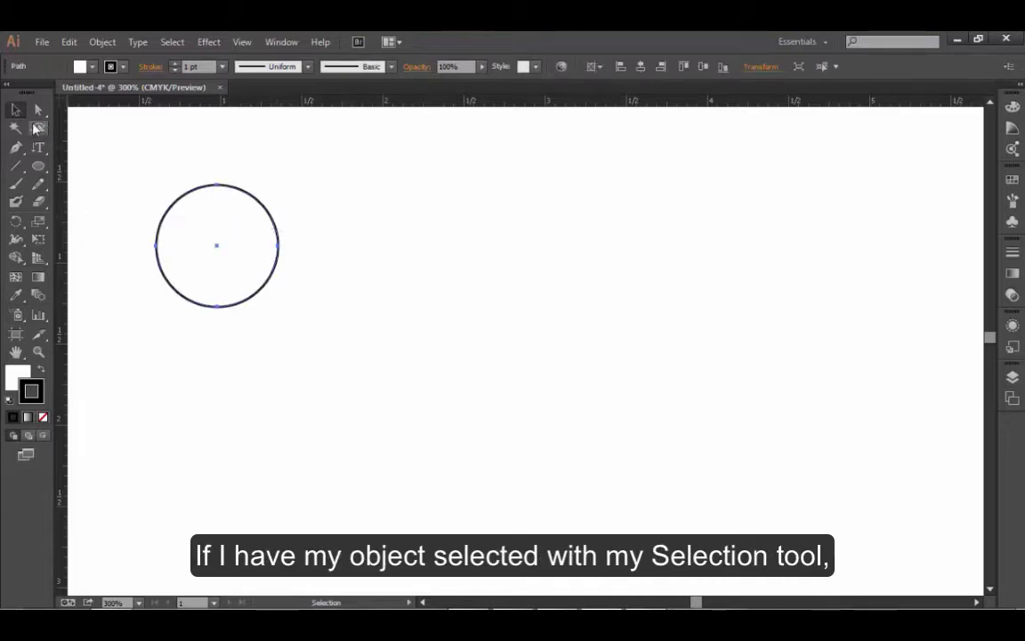
pyautogui.click(17, 110)
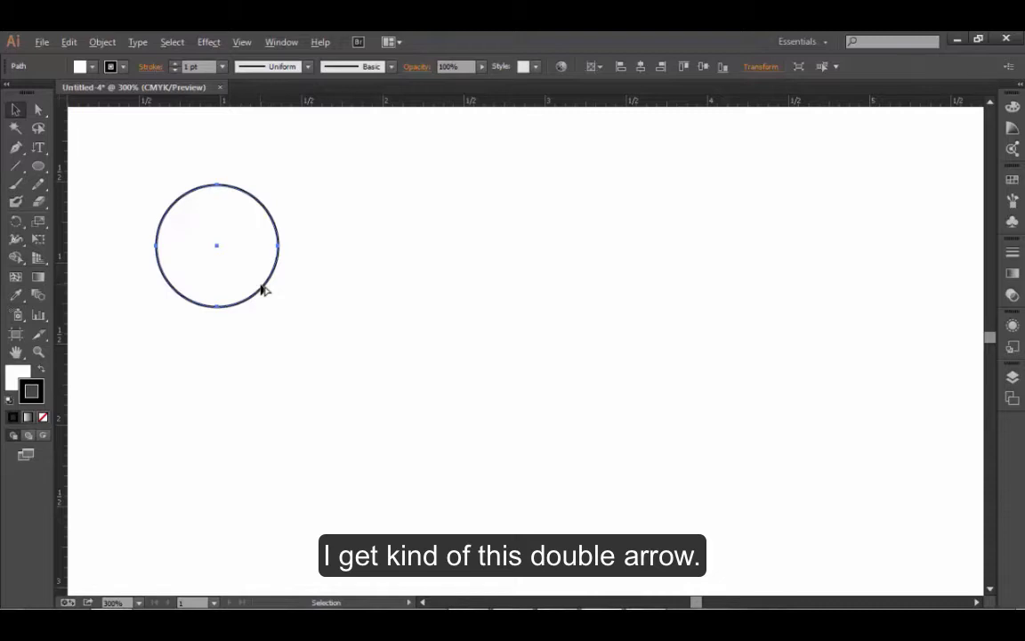
# - Duplicate the circle twice to form an evenly spaced horizontal row of three, and leave nothing selected
pyautogui.moveTo(264, 290); pyautogui.dragTo(552, 284)
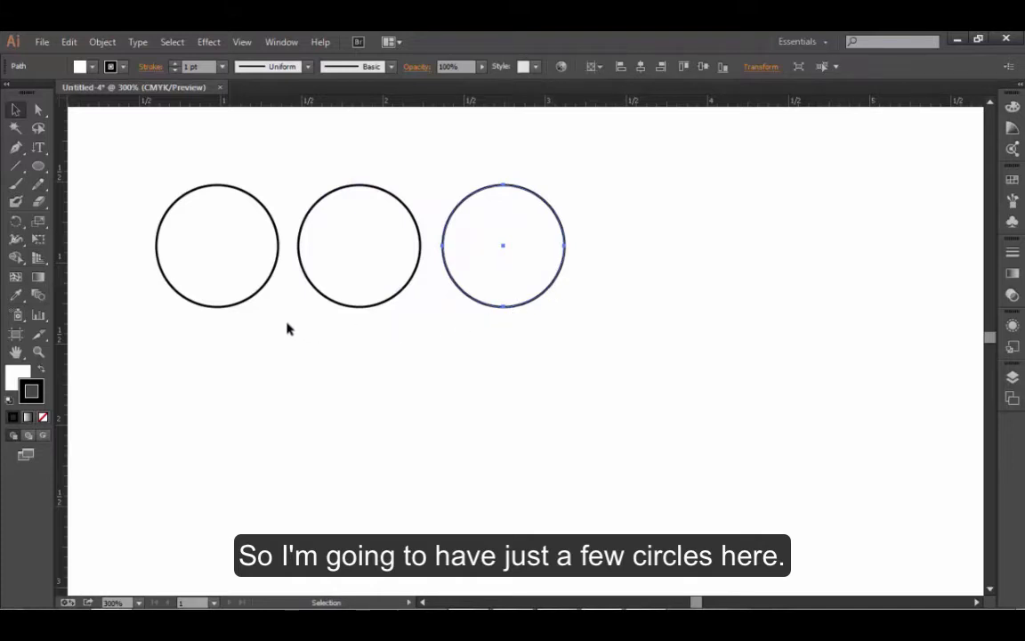
pyautogui.click(281, 373)
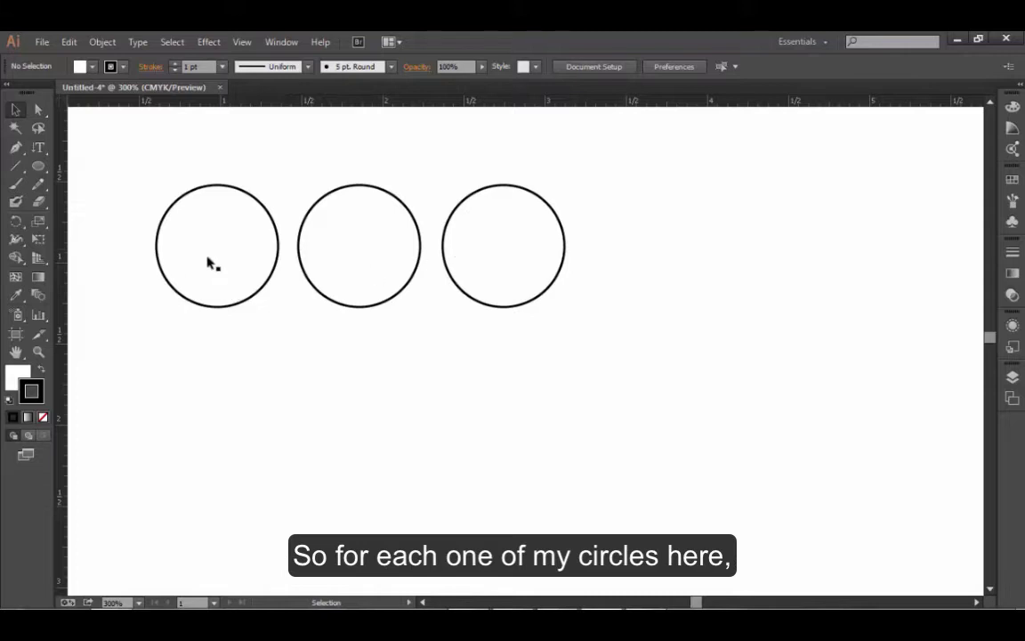
# - Select the leftmost circle, toggle between its fill and stroke attributes, and leave the fill active
pyautogui.click(190, 235)
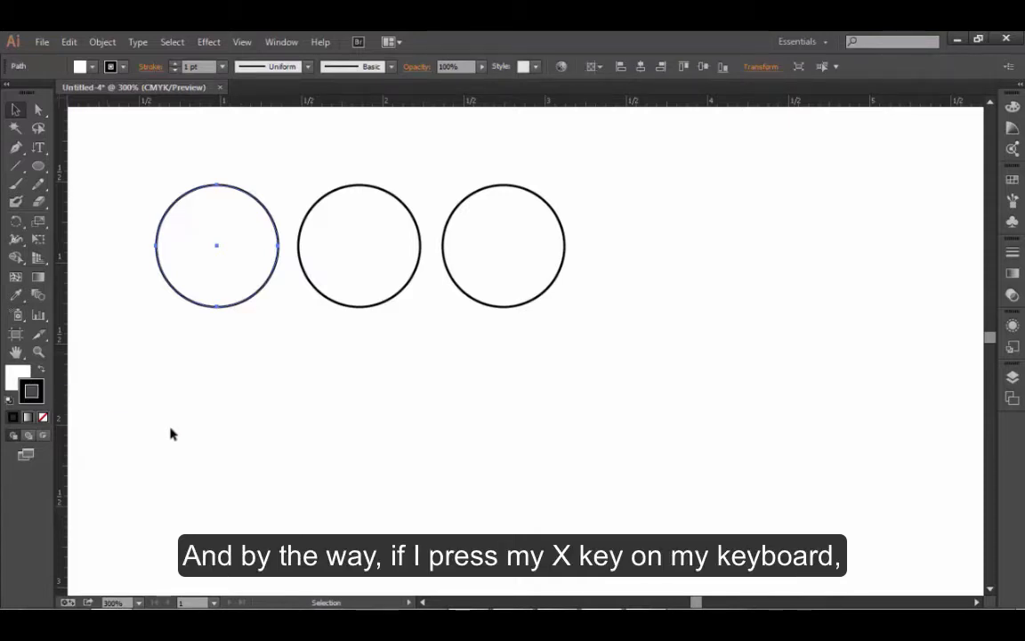
pyautogui.press('x')
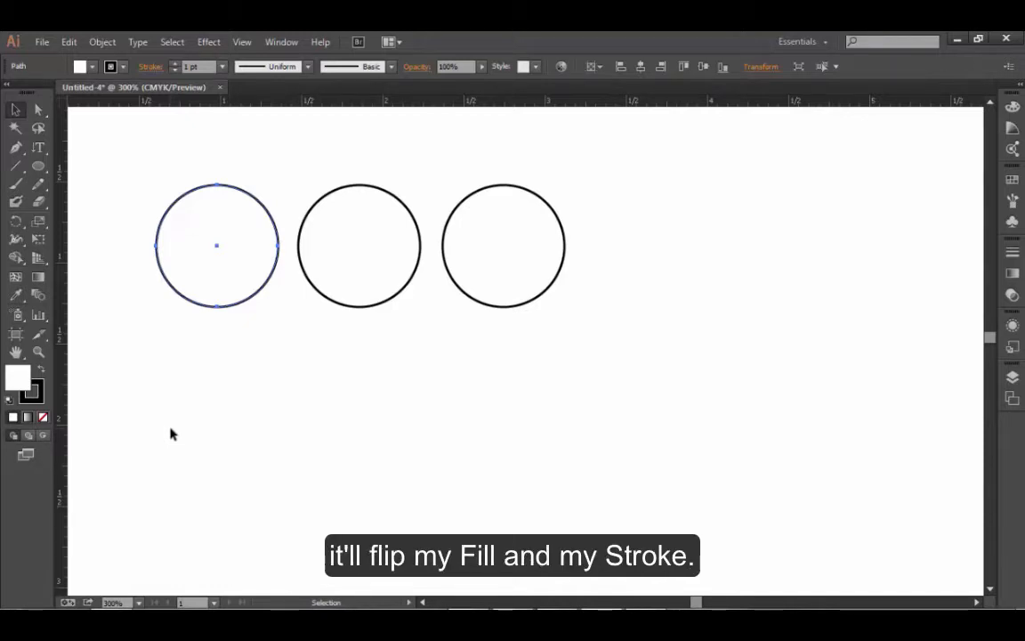
pyautogui.press('x')
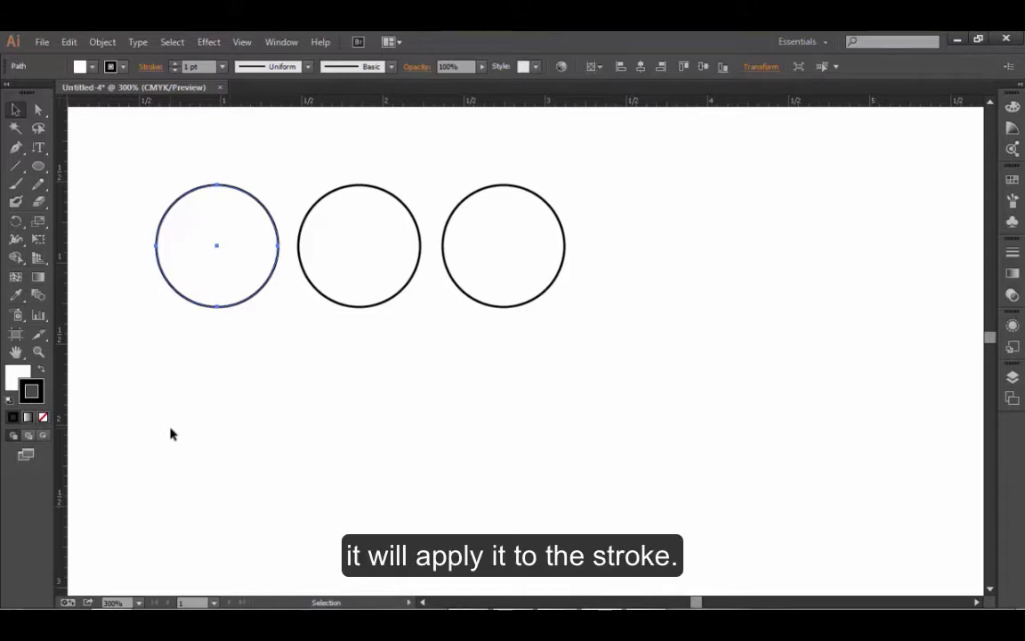
pyautogui.press('x')
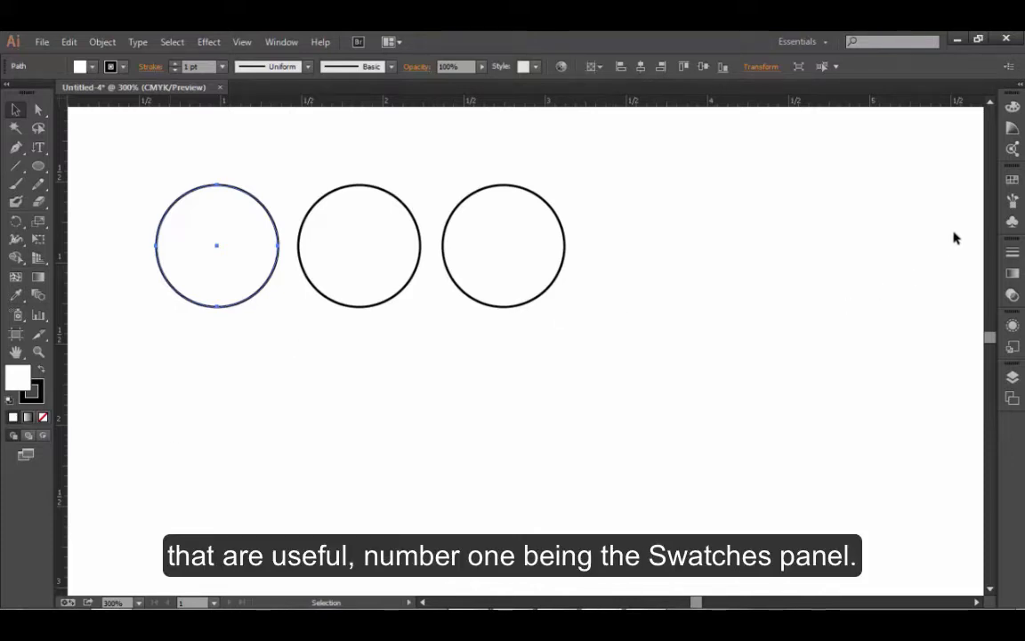
# - Detach the Swatches panel from the dock, float it beside the circles, and collapse the remaining docked group
pyautogui.click(1011, 181)
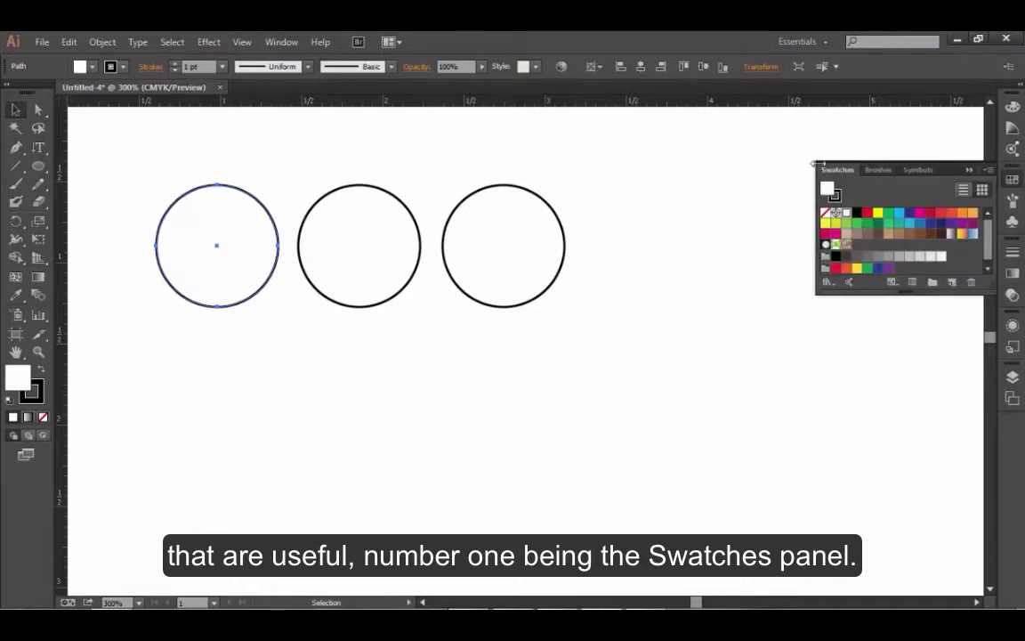
pyautogui.moveTo(836, 170); pyautogui.dragTo(657, 269)
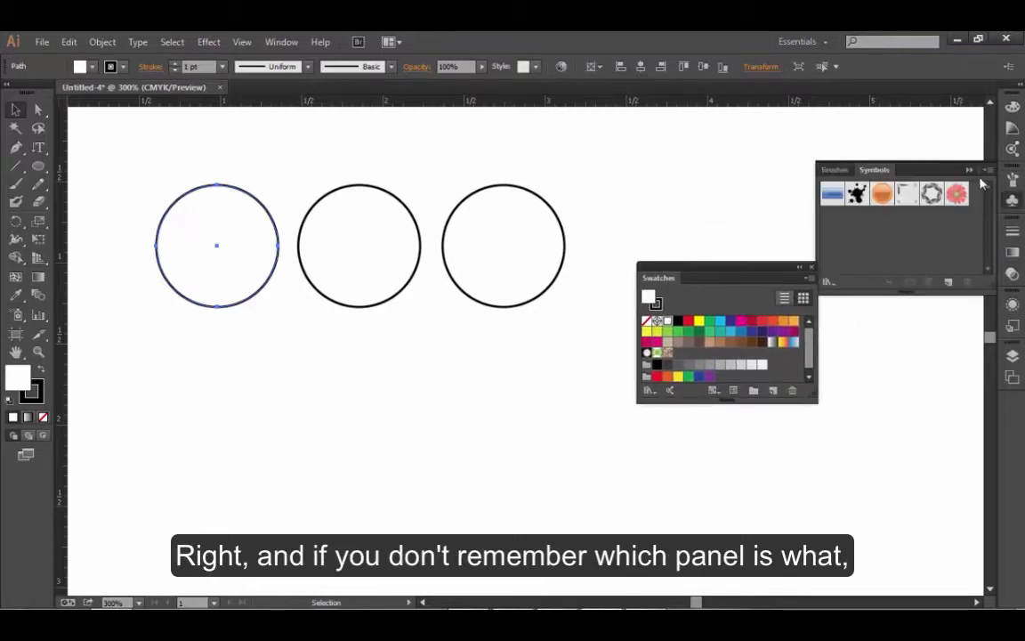
pyautogui.click(987, 170)
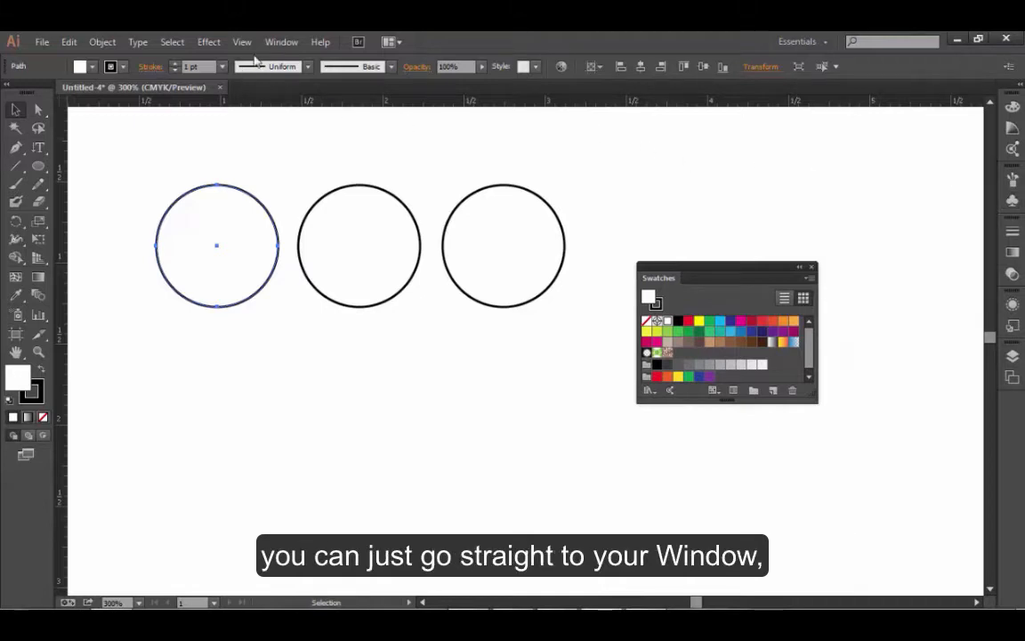
# - Show the Color panel, float it above the Swatches panel, and collapse the docked group it came from
pyautogui.click(280, 41)
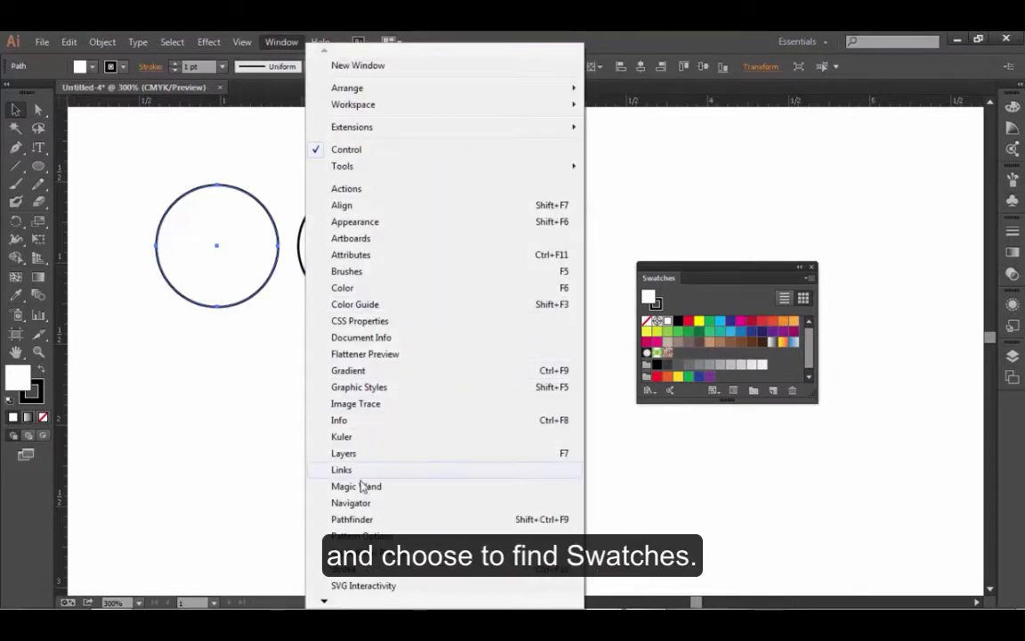
pyautogui.click(343, 289)
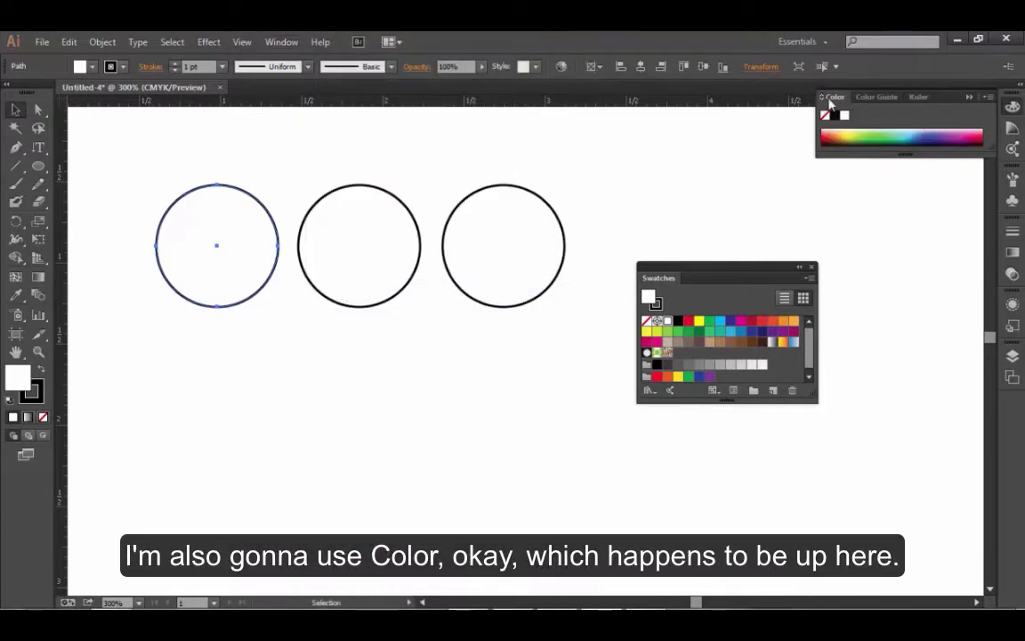
pyautogui.moveTo(833, 96); pyautogui.dragTo(631, 124)
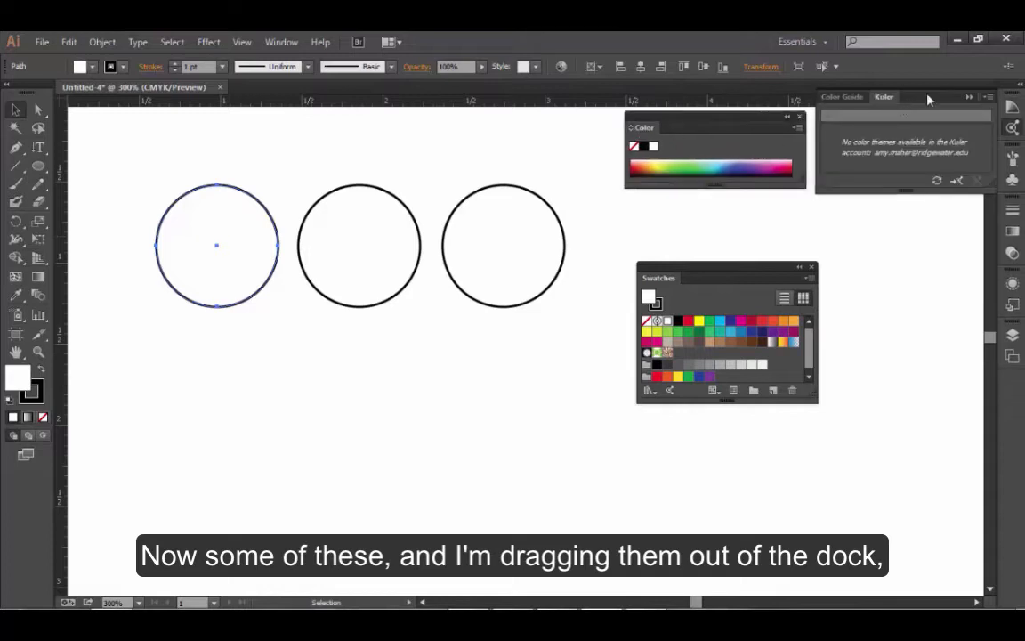
pyautogui.click(970, 100)
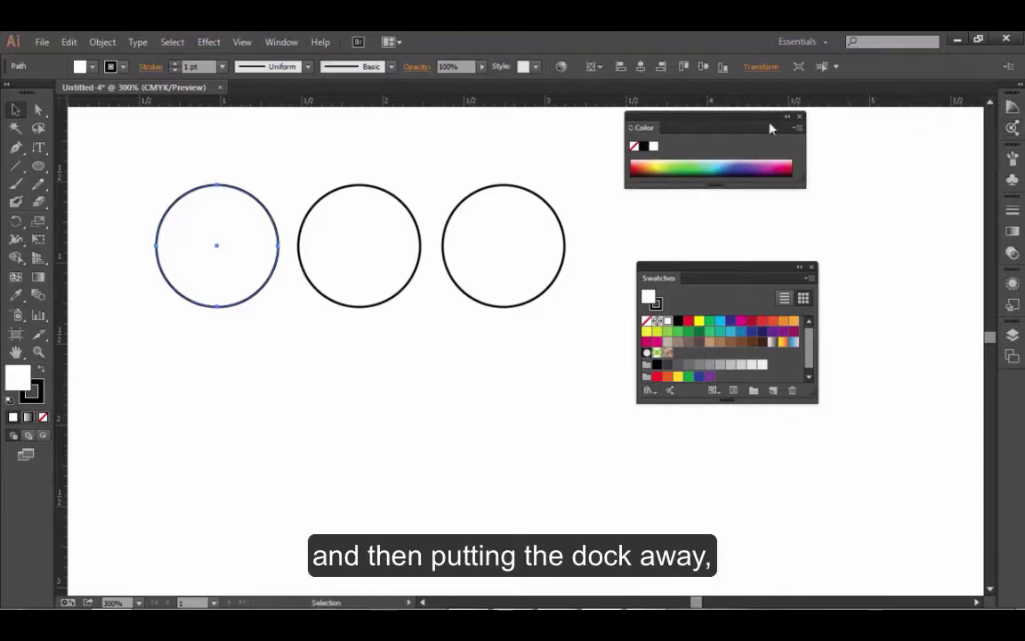
# - Cycle the Color panel through its collapsed and expanded views, leave the CMYK sliders showing, and align it directly above the Swatches panel
pyautogui.click(631, 128)
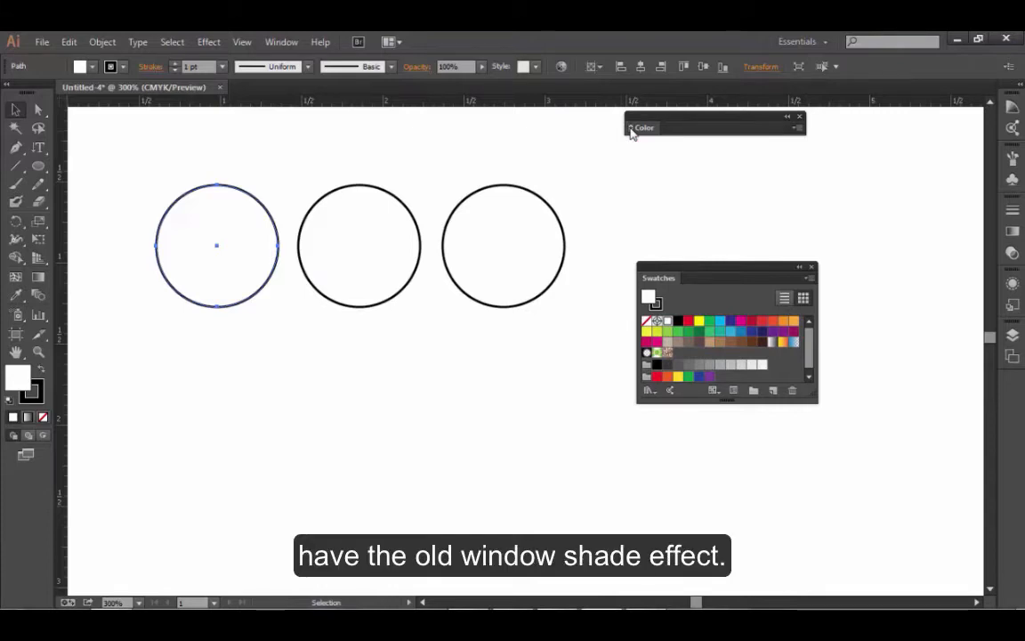
pyautogui.click(631, 128)
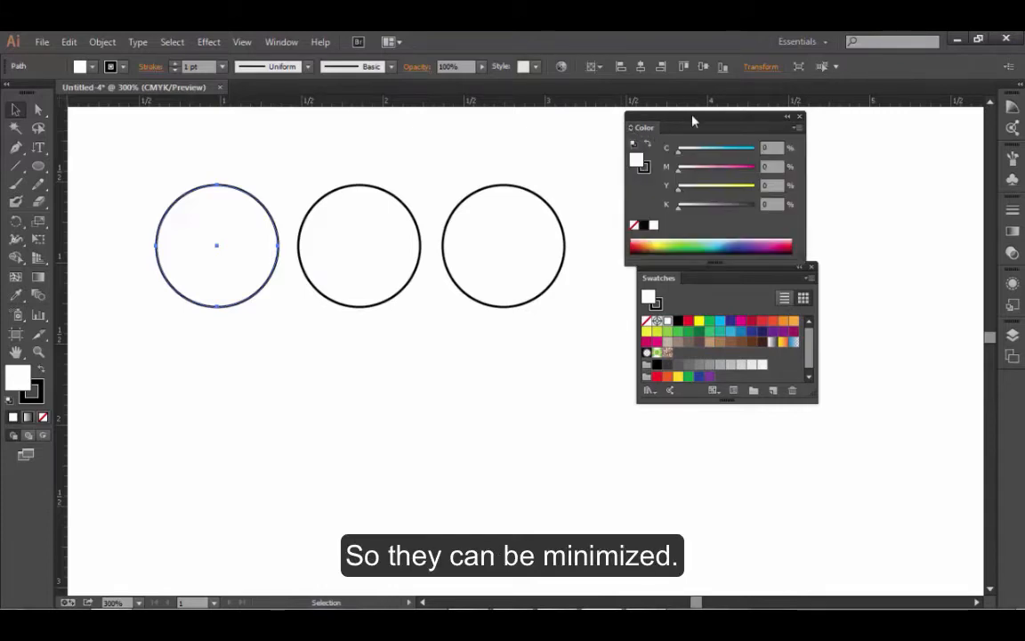
pyautogui.moveTo(693, 116); pyautogui.dragTo(707, 111)
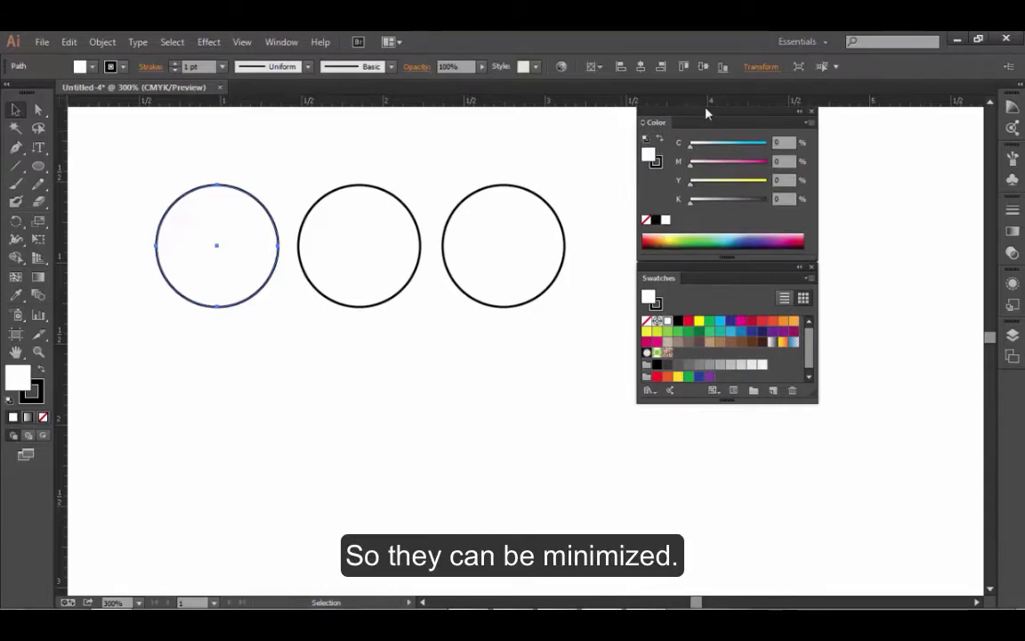
pyautogui.doubleClick(656, 126)
pyautogui.doubleClick(656, 125)
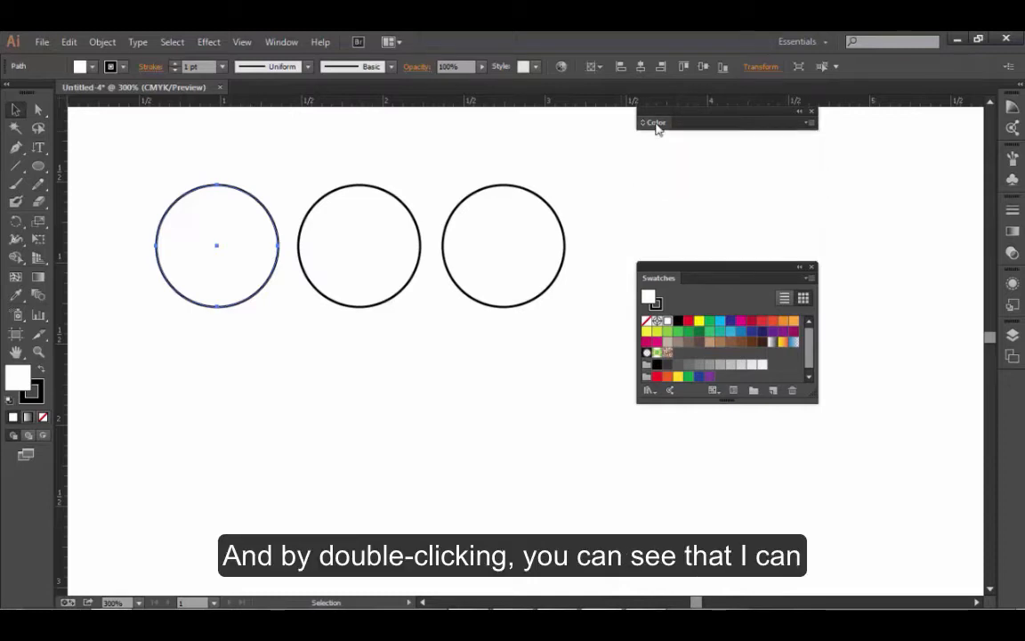
pyautogui.doubleClick(657, 126)
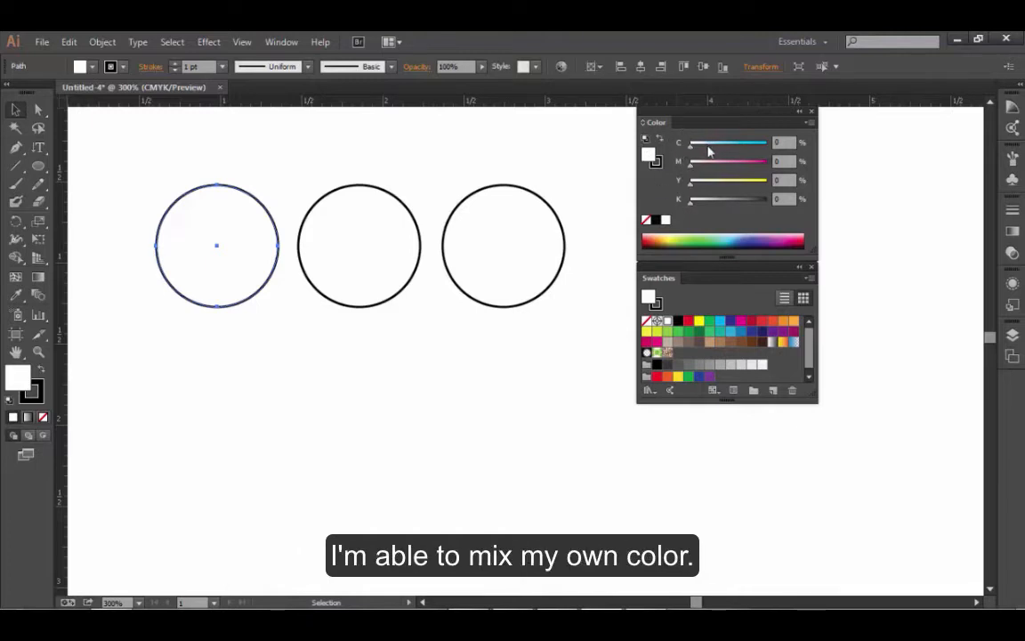
# - Try a custom fill of C 47, M 79, Y 53 on the leftmost circle, and reset the CMYK values to 0
pyautogui.moveTo(708, 147); pyautogui.dragTo(753, 168)
pyautogui.moveTo(691, 182); pyautogui.dragTo(731, 186)
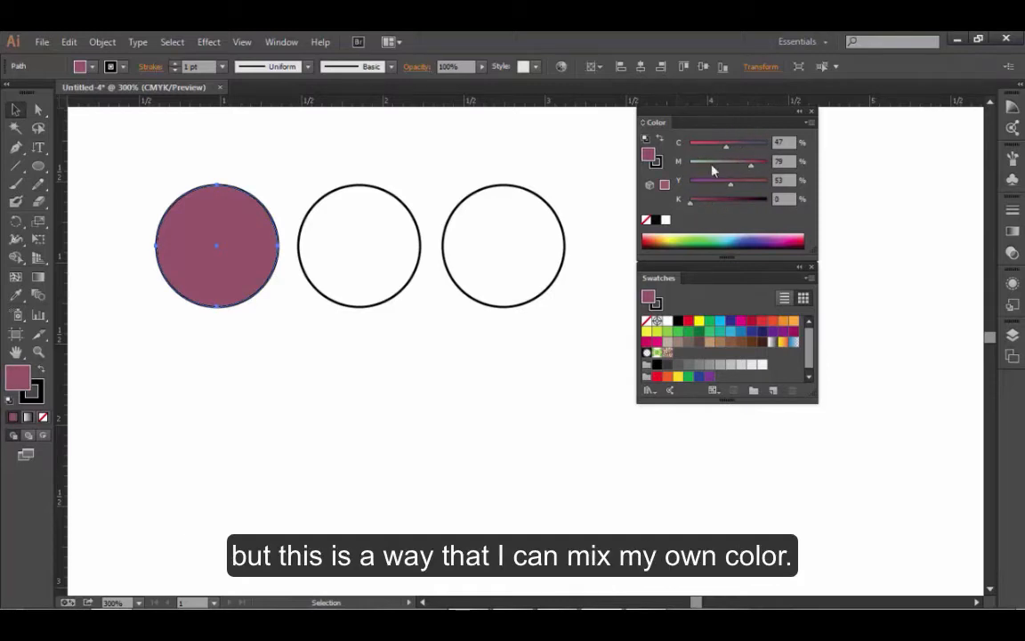
pyautogui.moveTo(726, 148); pyautogui.dragTo(670, 152)
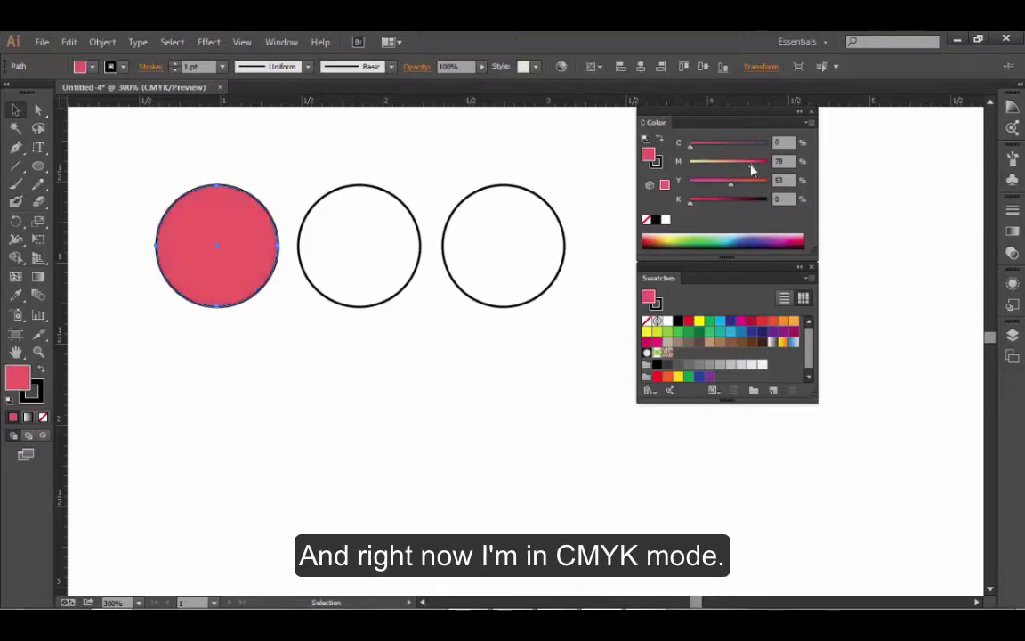
pyautogui.moveTo(751, 167); pyautogui.dragTo(678, 183)
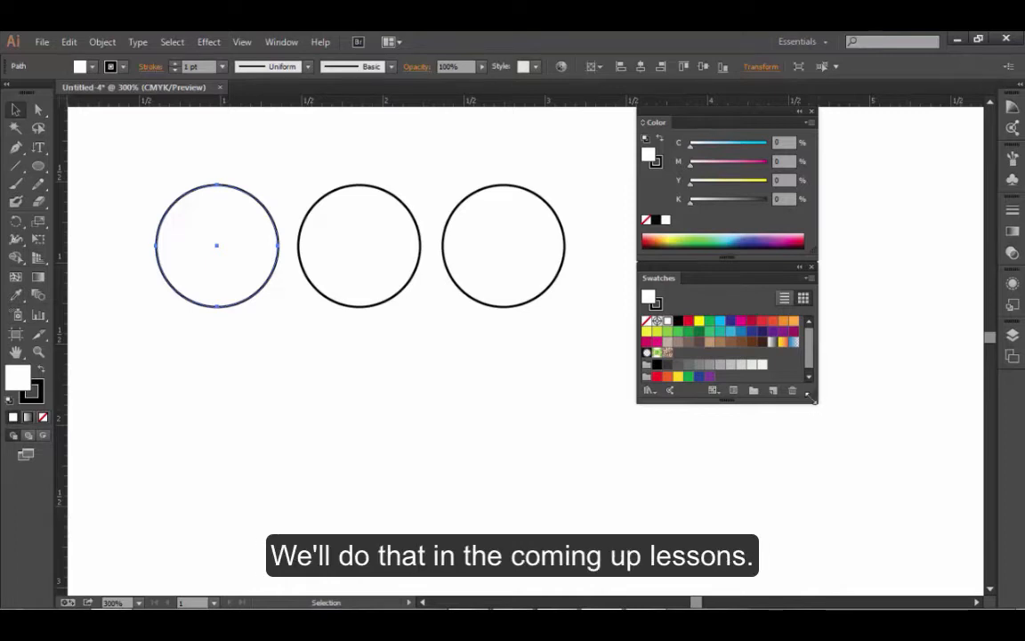
# - Enlarge the Swatches panel to show every swatch, and fill the leftmost circle with magenta after trying yellow and CMYK Blue
pyautogui.moveTo(816, 398); pyautogui.dragTo(826, 430)
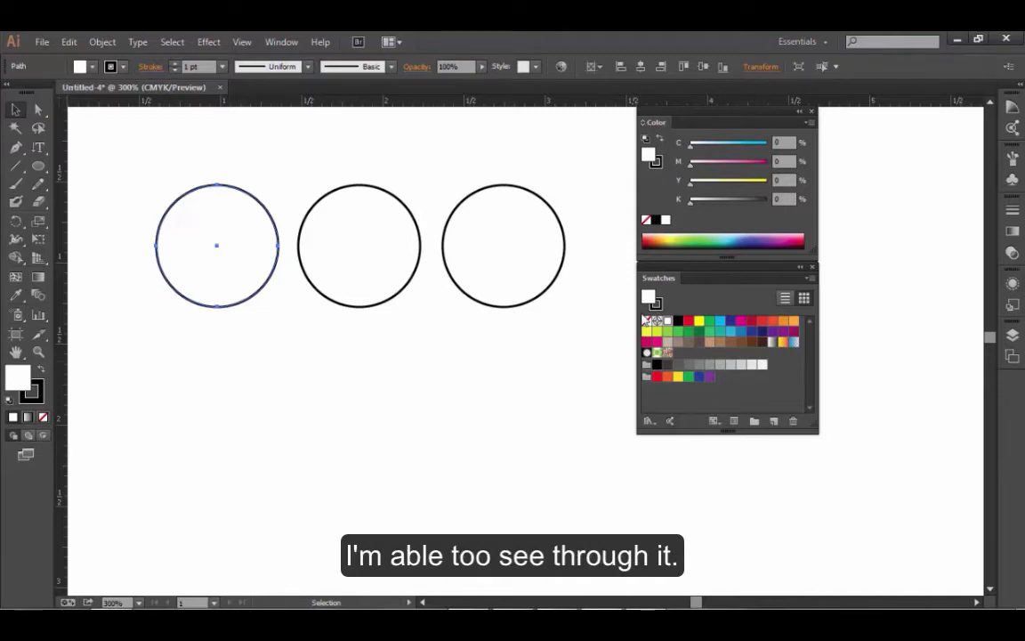
pyautogui.click(699, 322)
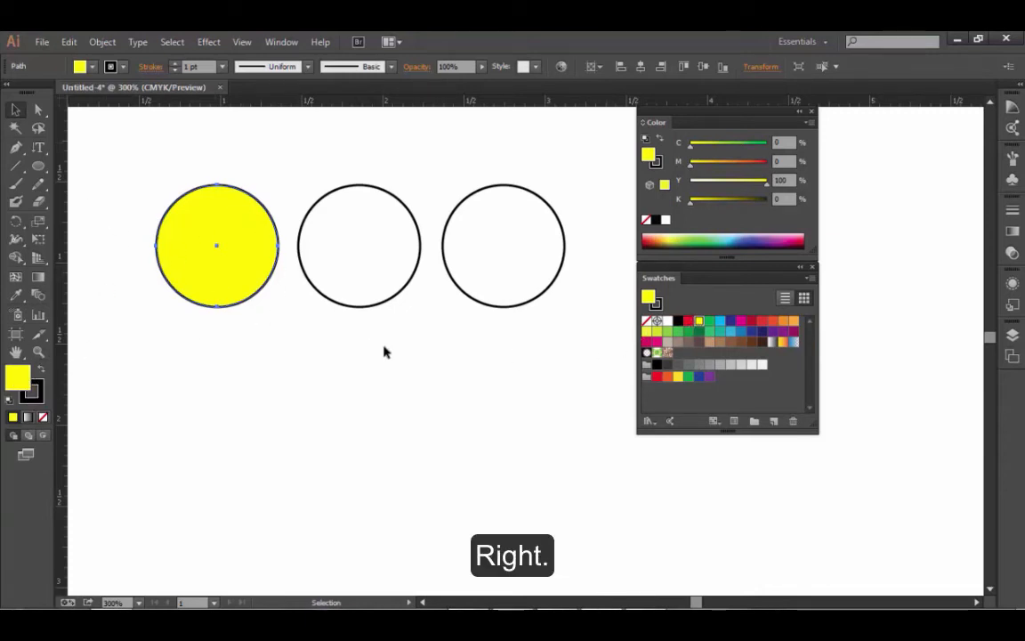
pyautogui.click(731, 325)
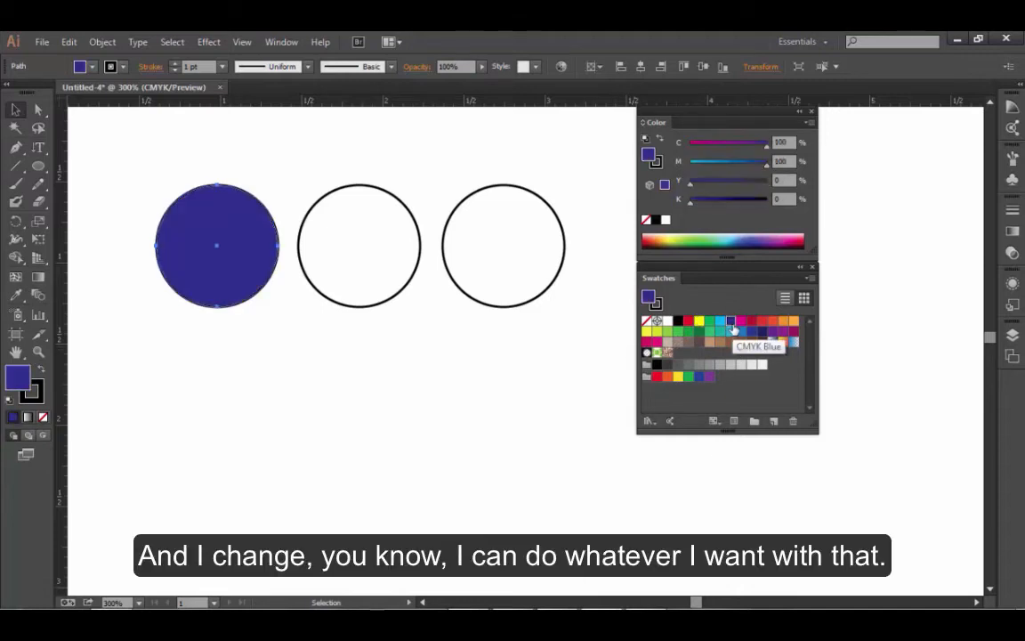
pyautogui.click(739, 322)
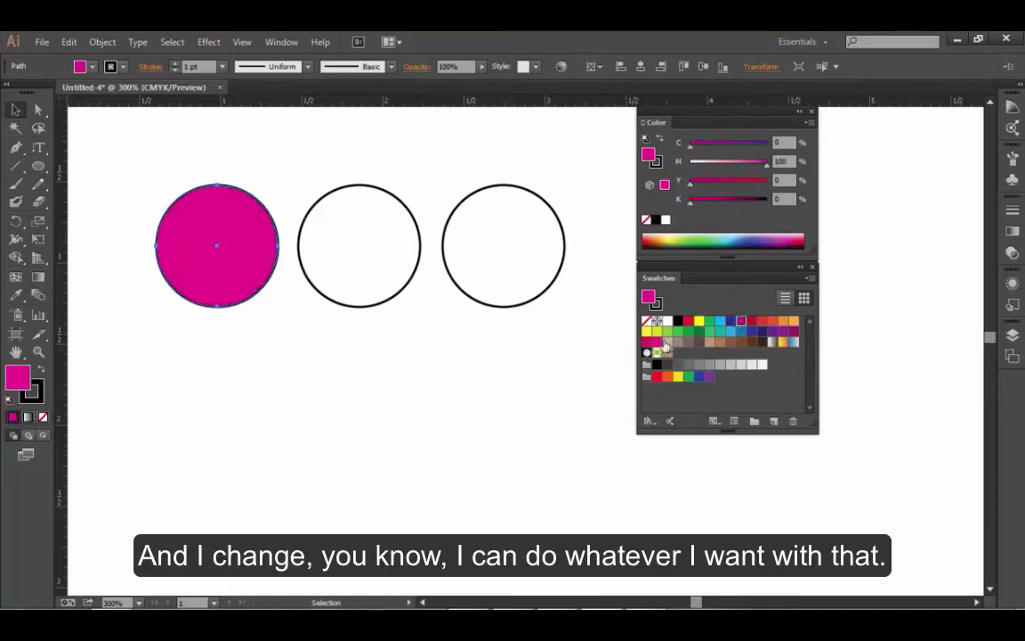
# - With nothing selected, apply the yellow swatch to the middle circle and a red swatch to the rightmost circle
pyautogui.click(251, 394)
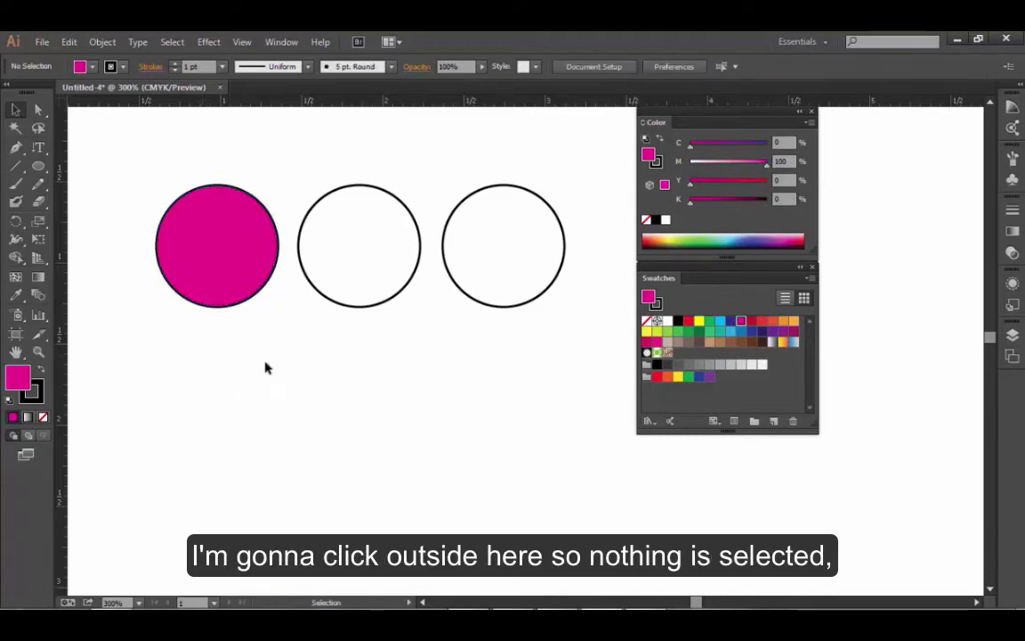
pyautogui.moveTo(699, 320); pyautogui.dragTo(363, 254)
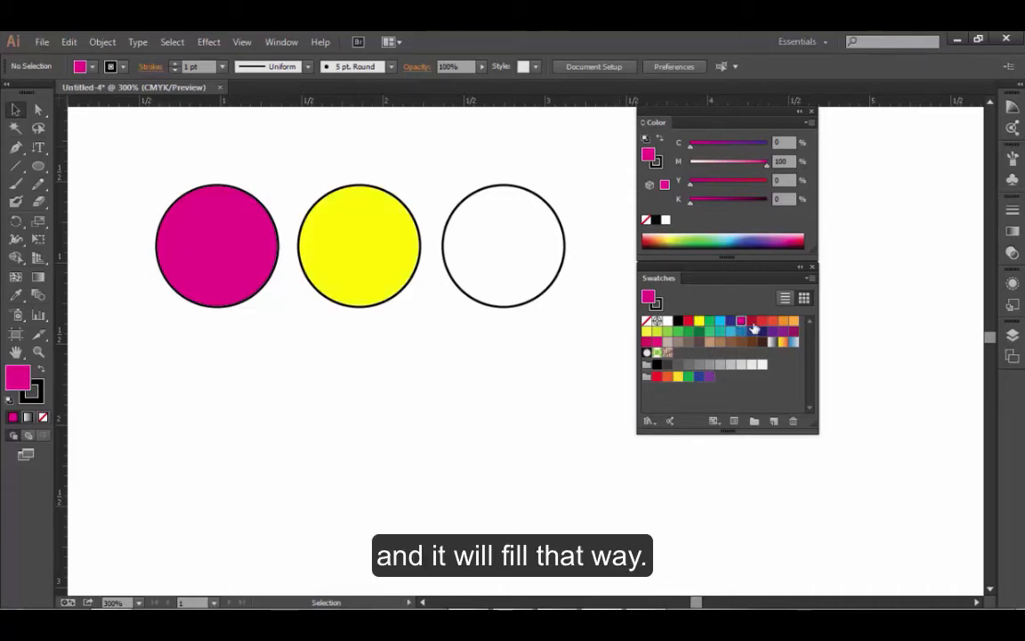
pyautogui.moveTo(763, 326); pyautogui.dragTo(521, 267)
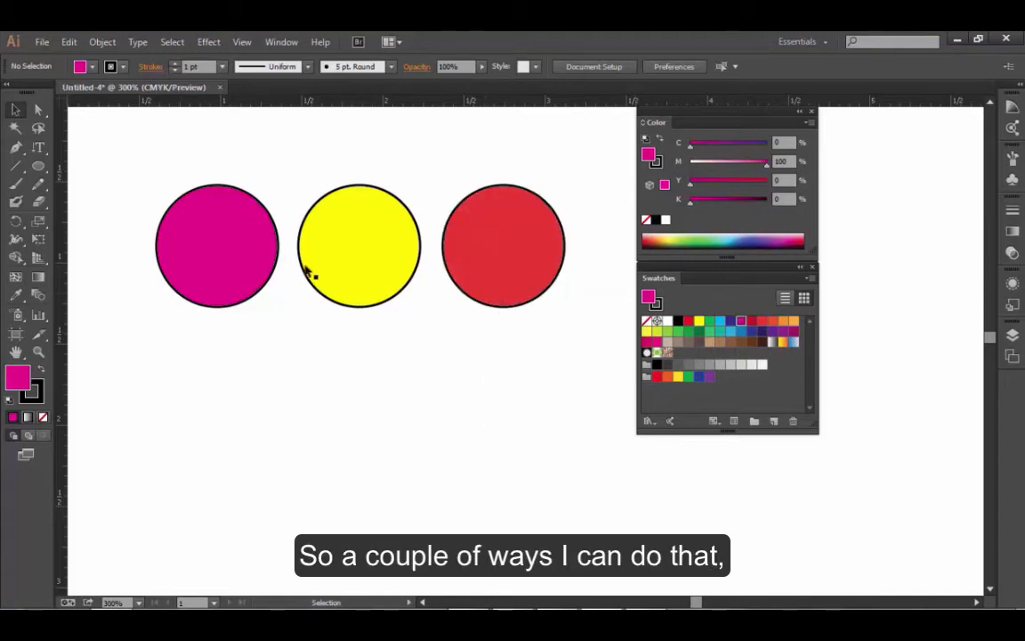
# - Change the middle circle's fill to the teal swatch C=80 M=10 Y=45 K=0
pyautogui.click(384, 230)
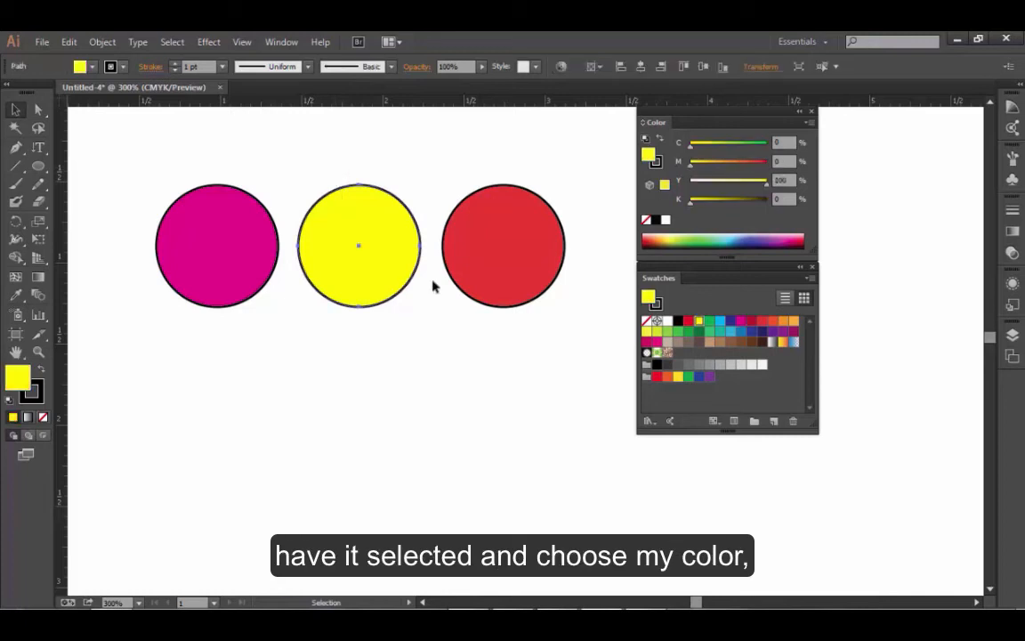
pyautogui.click(720, 332)
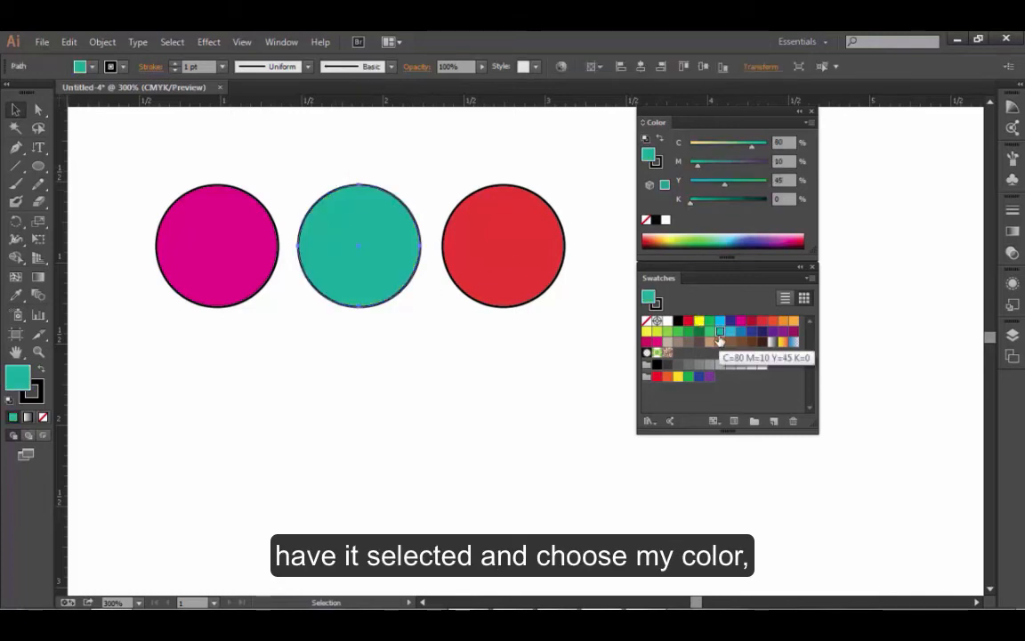
# - With nothing selected, apply an orange swatch to the rightmost circle
pyautogui.click(486, 338)
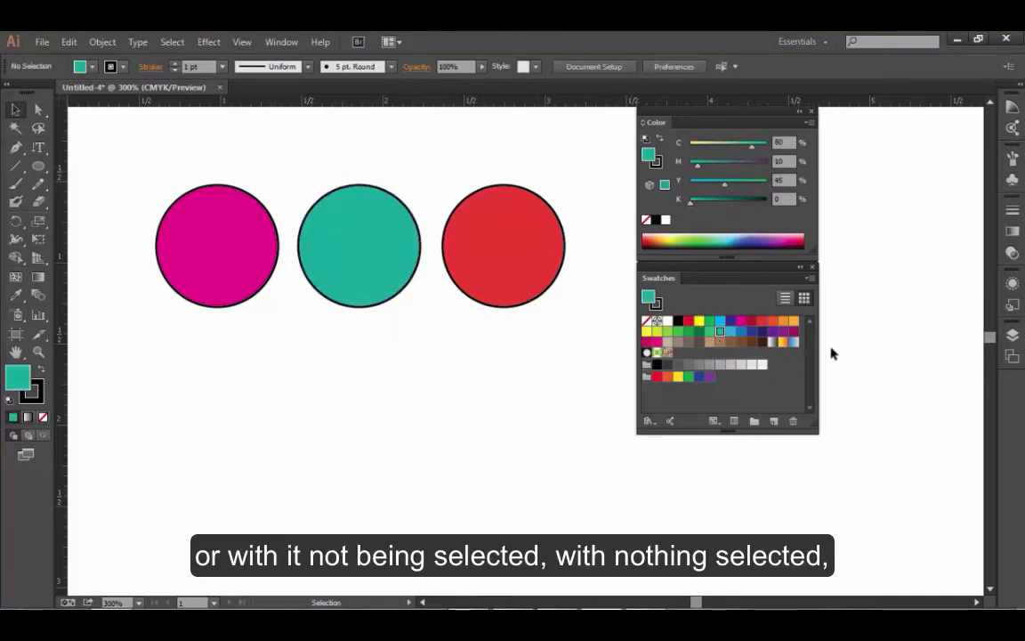
pyautogui.moveTo(783, 321); pyautogui.dragTo(523, 259)
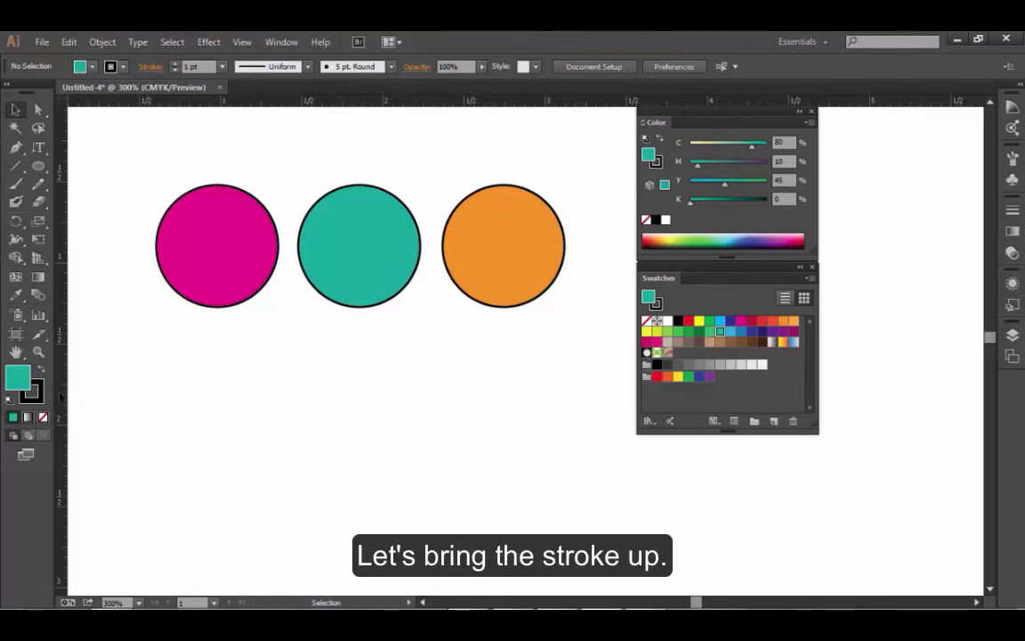
# - Restore the default white fill and black stroke, and switch the active colour attribute to stroke and back to fill
pyautogui.press('d')
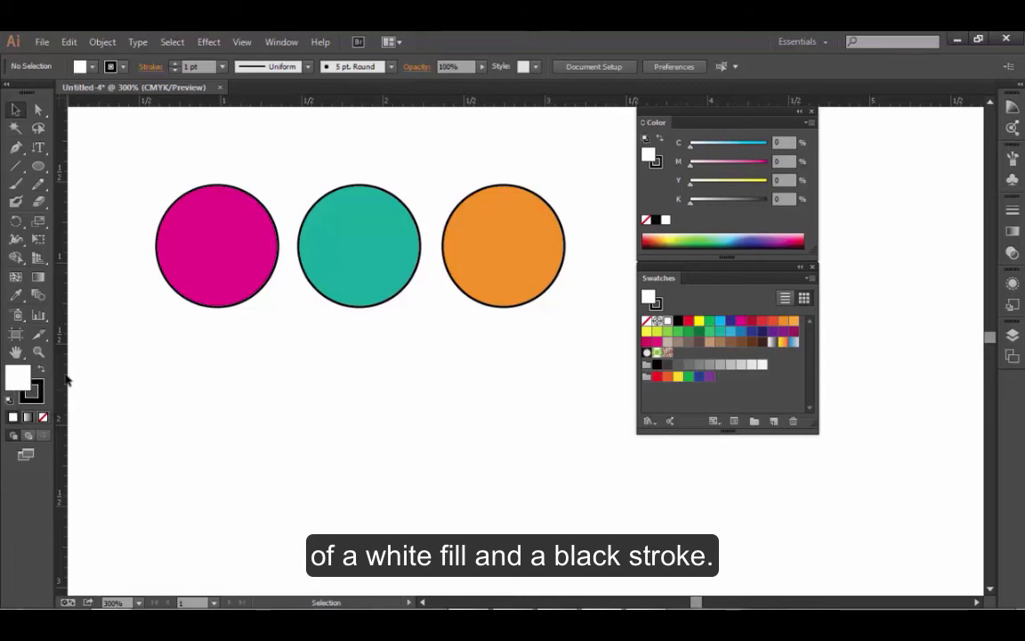
pyautogui.press('x')
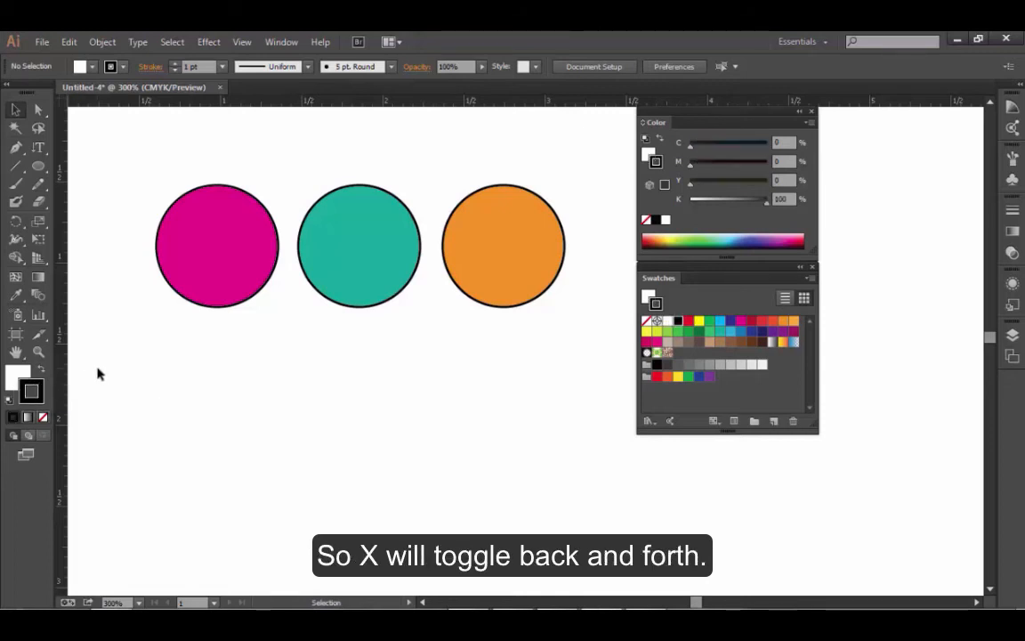
pyautogui.press('x')
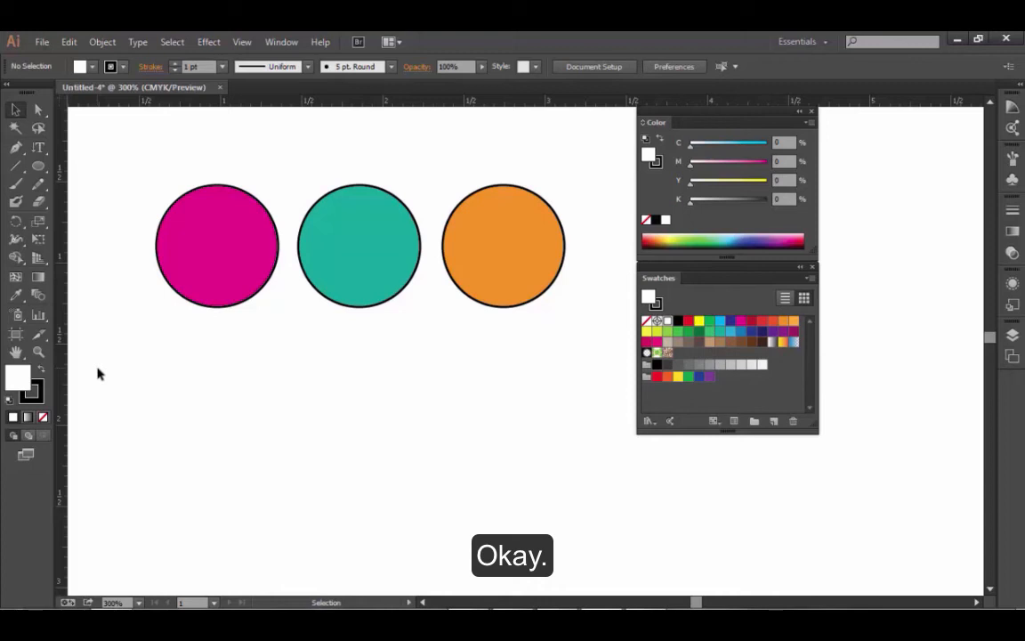
# - Give the leftmost circle a dark blue swatch stroke (C 100, M 100, Y 0, K 0) and raise its weight to 3 pt
pyautogui.click(41, 401)
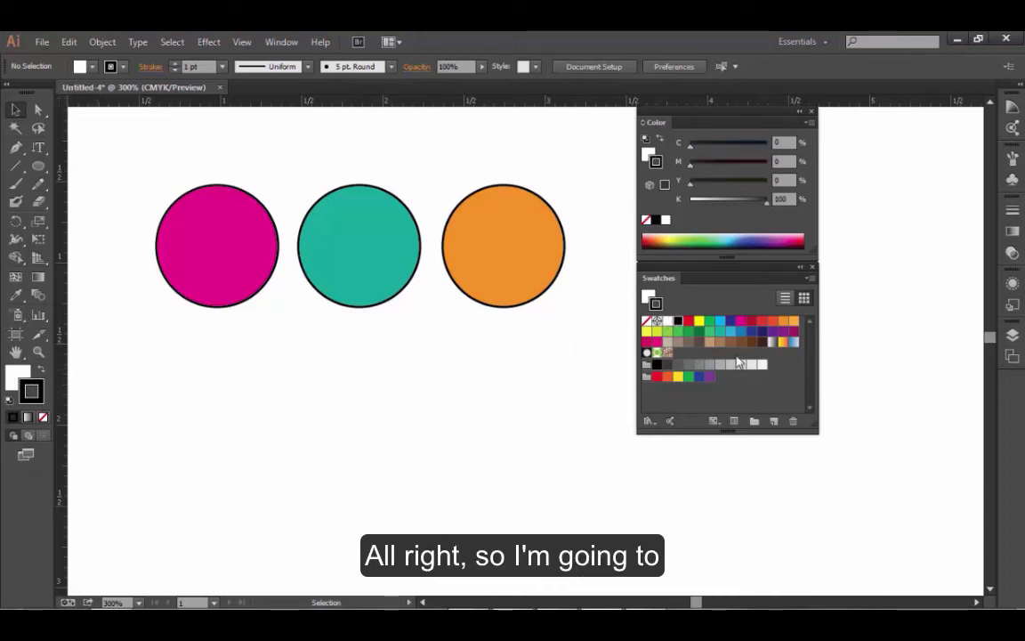
pyautogui.click(730, 323)
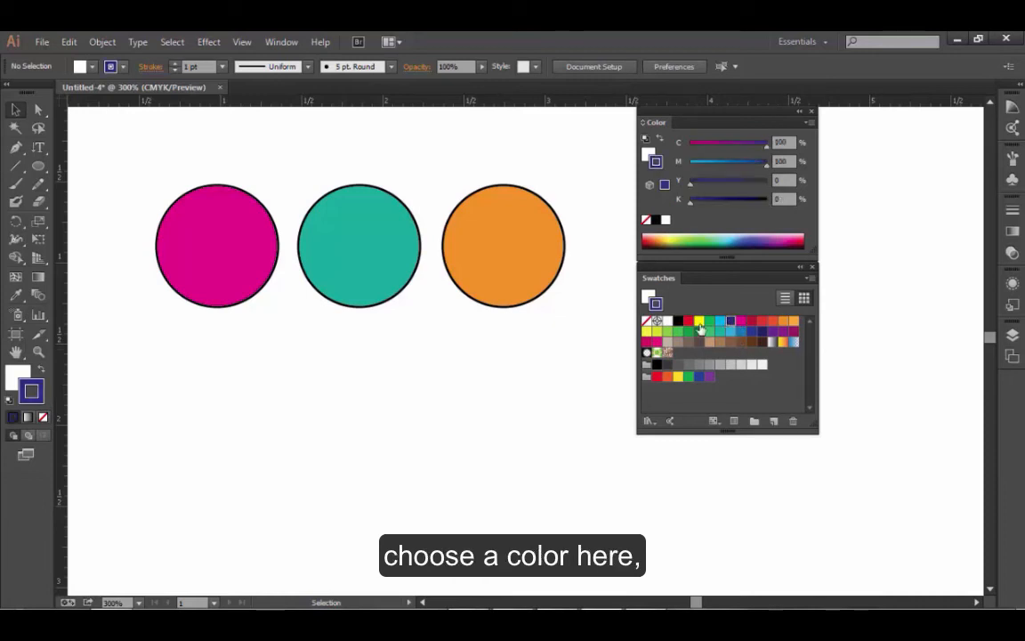
pyautogui.moveTo(160, 154); pyautogui.dragTo(220, 249)
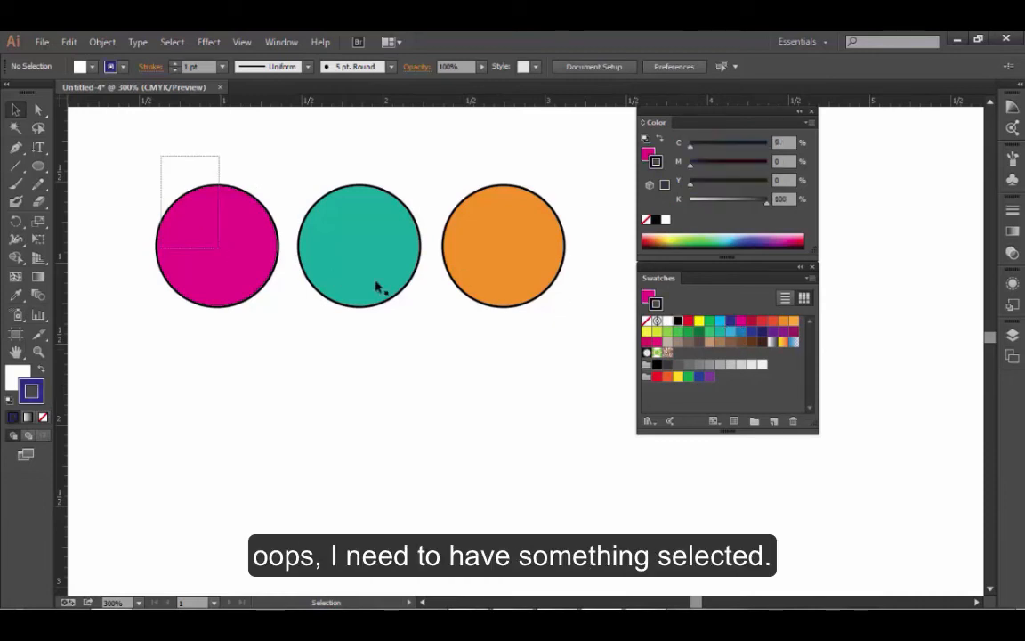
pyautogui.click(730, 323)
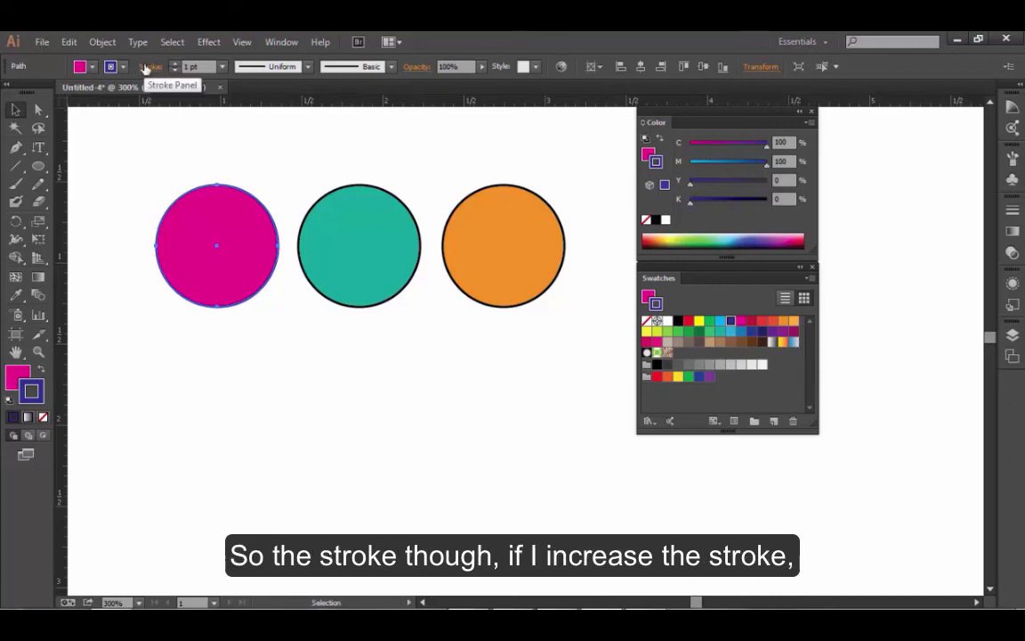
pyautogui.click(176, 64)
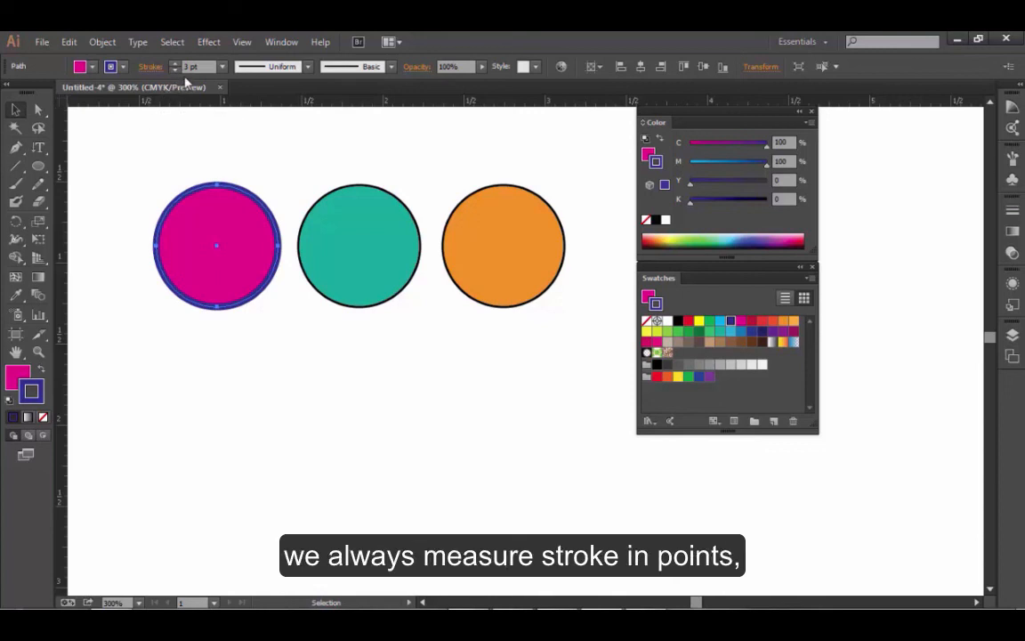
pyautogui.click(176, 65)
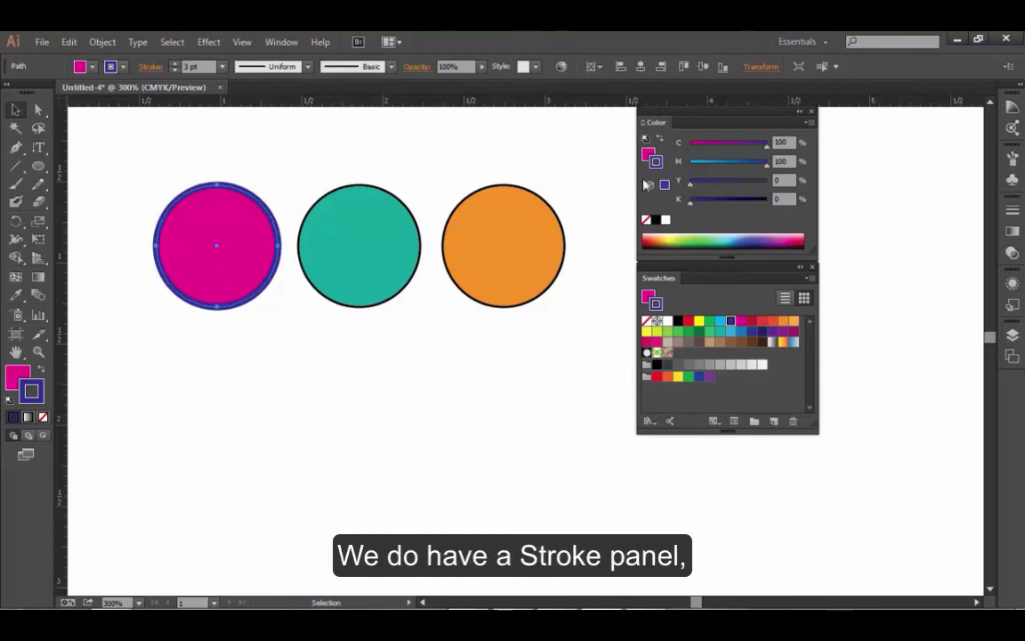
# - Float the Stroke panel below the leftmost circle with all its options expanded, and raise the circle's stroke weight to 5 pt
pyautogui.click(1011, 210)
pyautogui.moveTo(841, 211)
pyautogui.mouseDown()
pyautogui.moveTo(685, 278)
pyautogui.moveTo(339, 357)
pyautogui.moveTo(180, 362)
pyautogui.mouseUp()
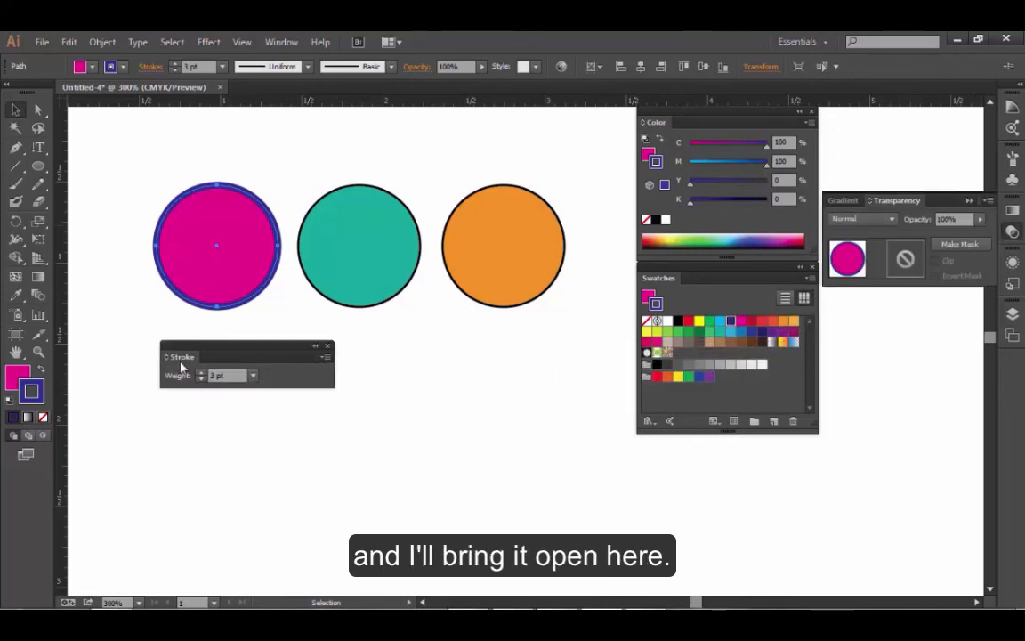
pyautogui.doubleClick(182, 358)
pyautogui.click(182, 358)
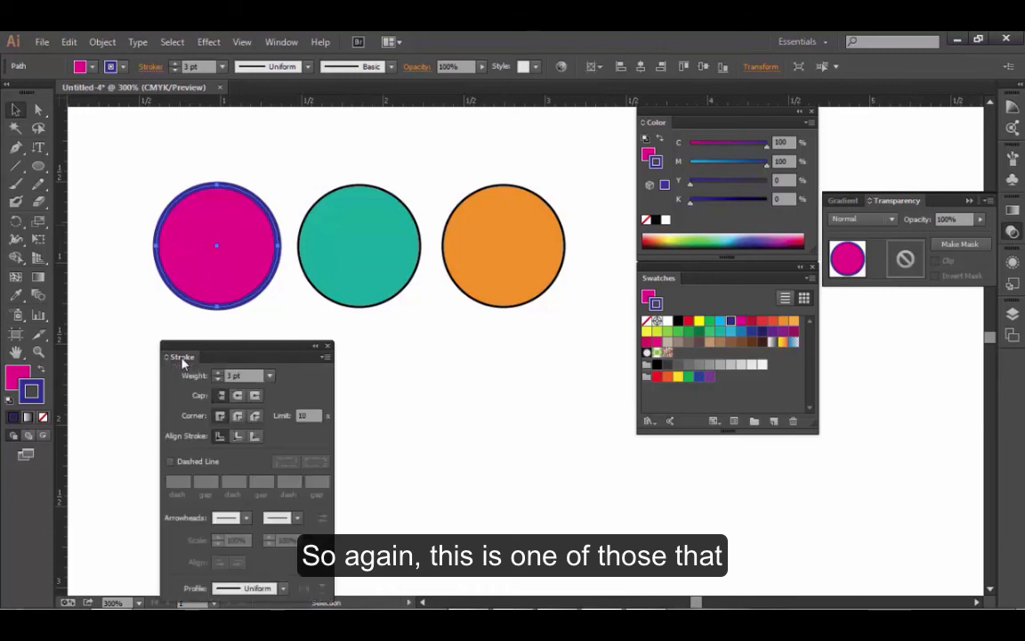
pyautogui.moveTo(209, 352); pyautogui.dragTo(198, 332)
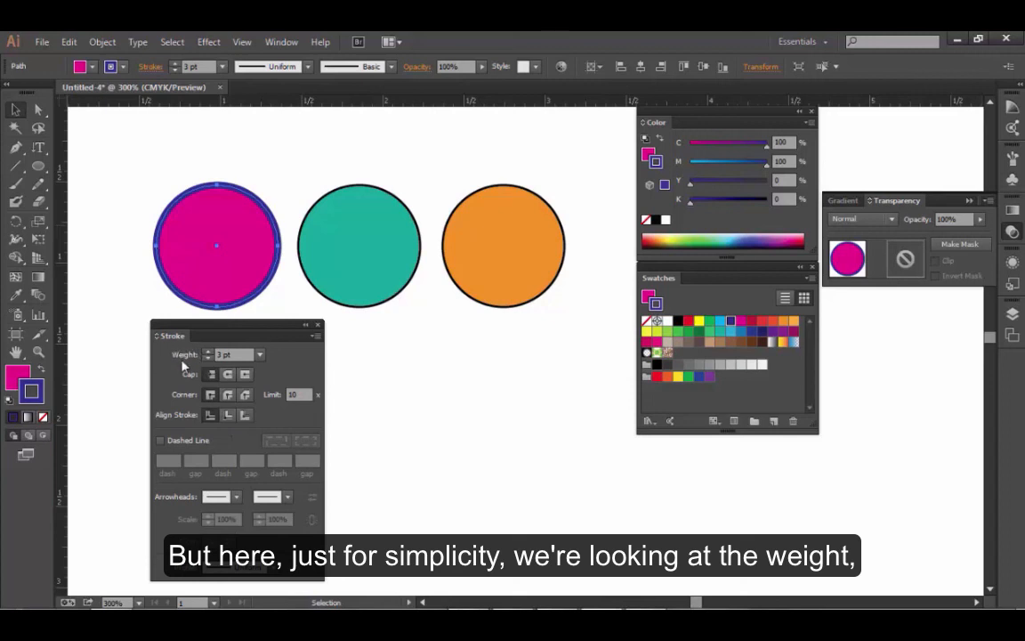
pyautogui.click(208, 352)
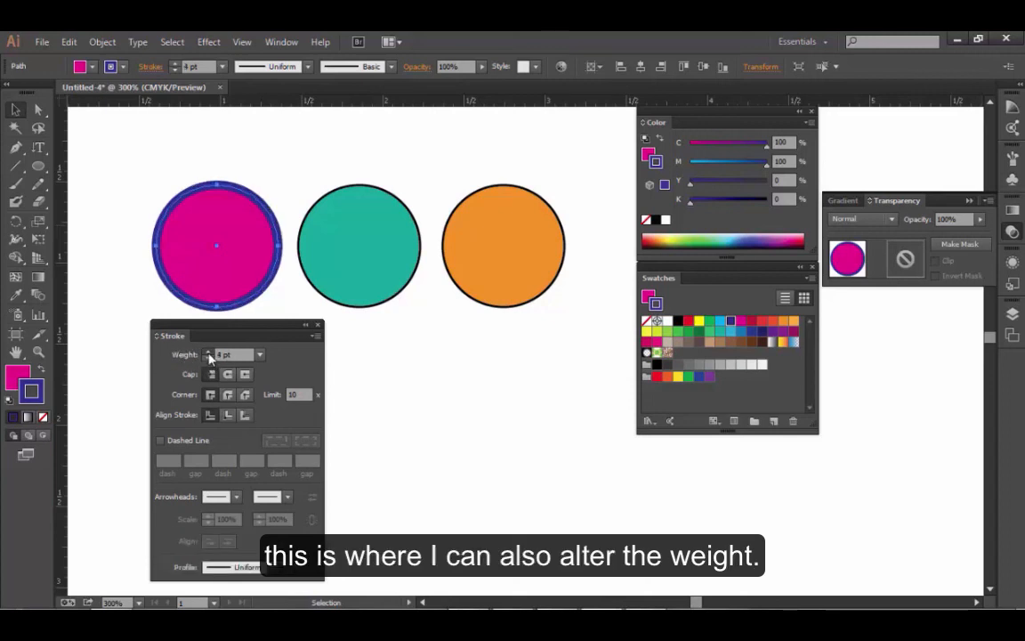
pyautogui.click(208, 352)
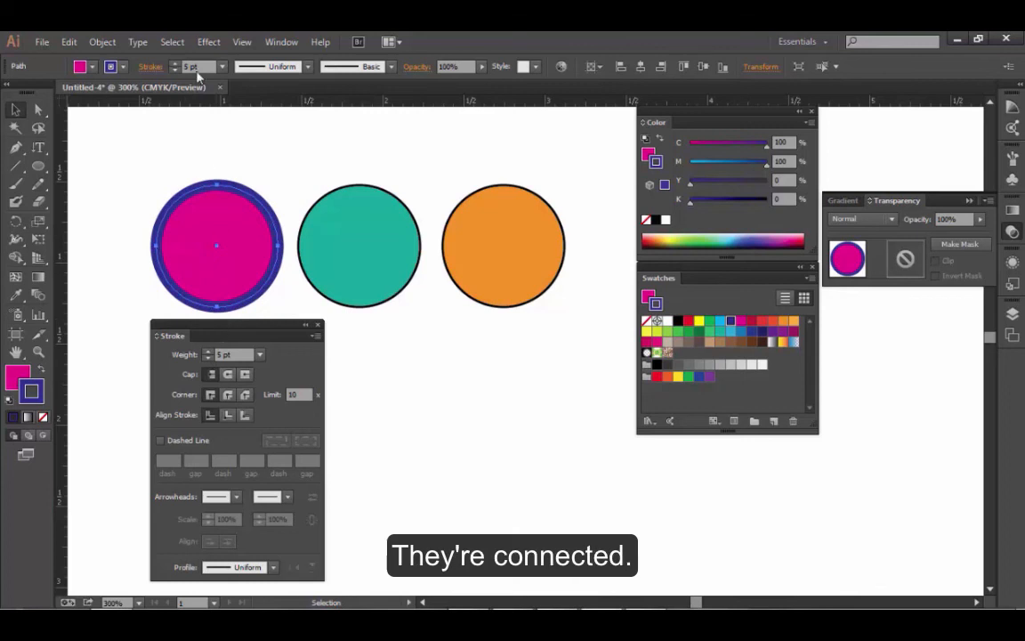